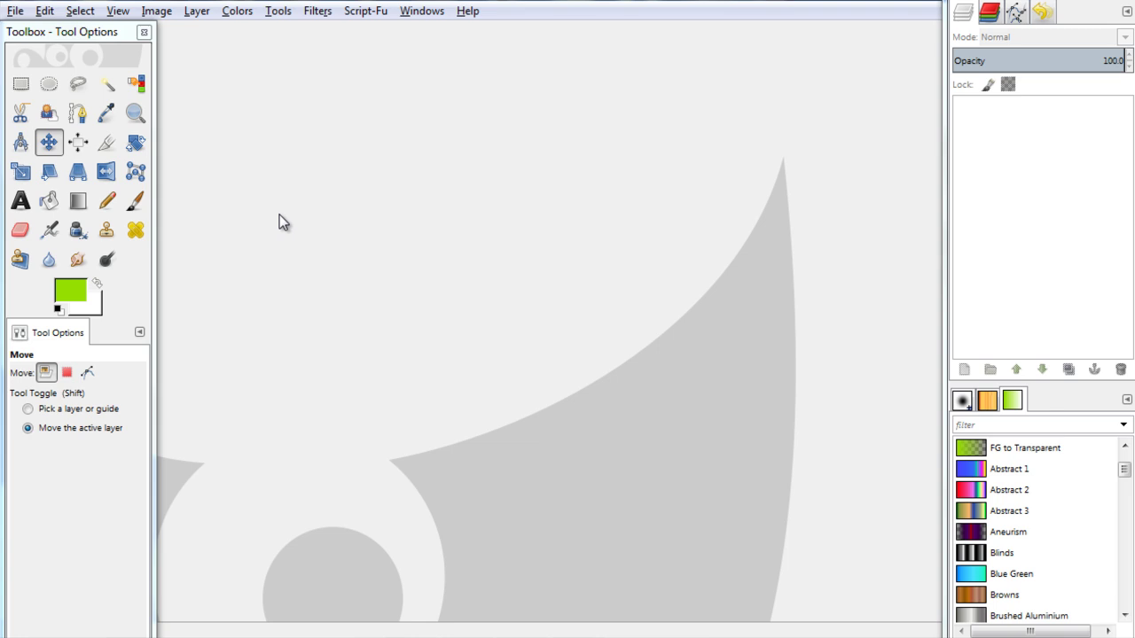
# Create a new blank white image 450 × 150 pixels via File > New.
pyautogui.click(16, 10)
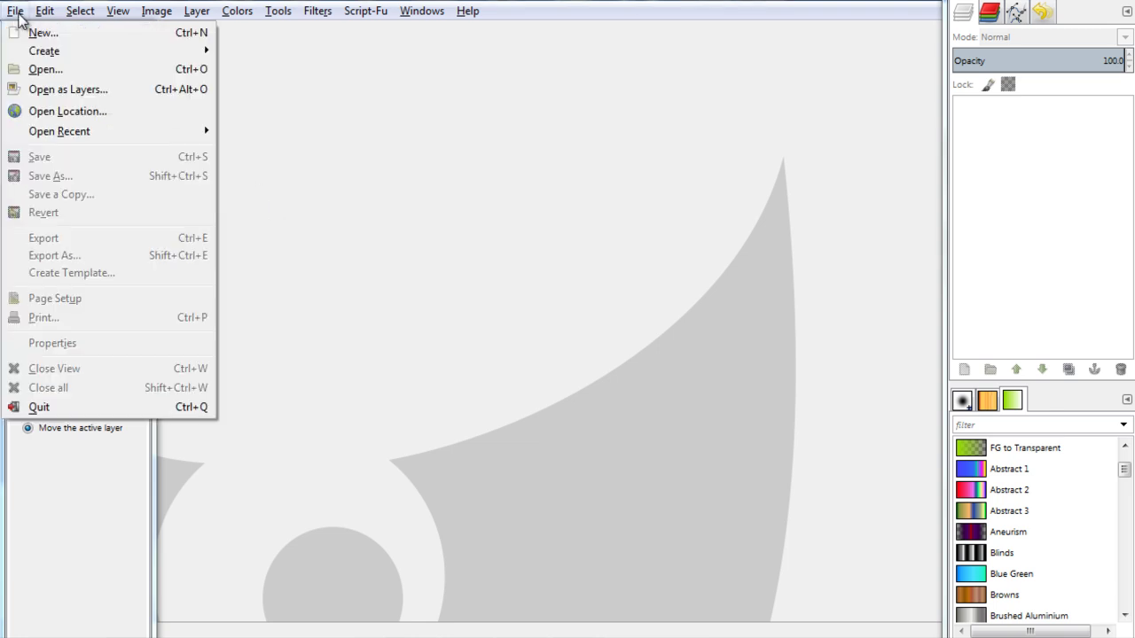
pyautogui.click(26, 33)
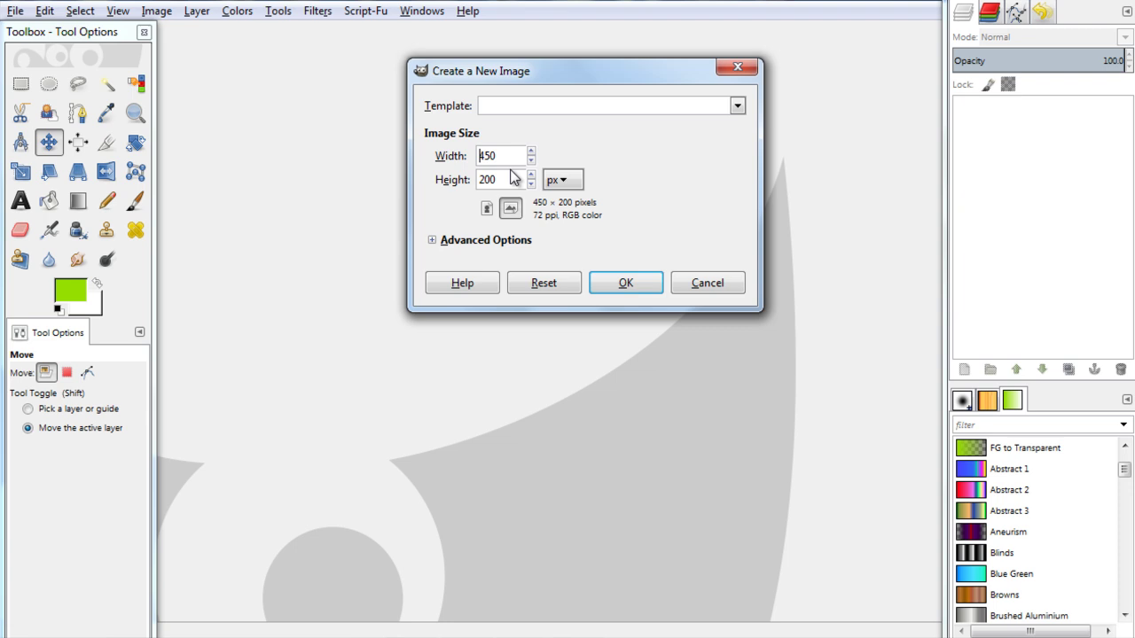
pyautogui.moveTo(498, 180); pyautogui.dragTo(479, 180)
pyautogui.write('50')
pyautogui.click(651, 283)
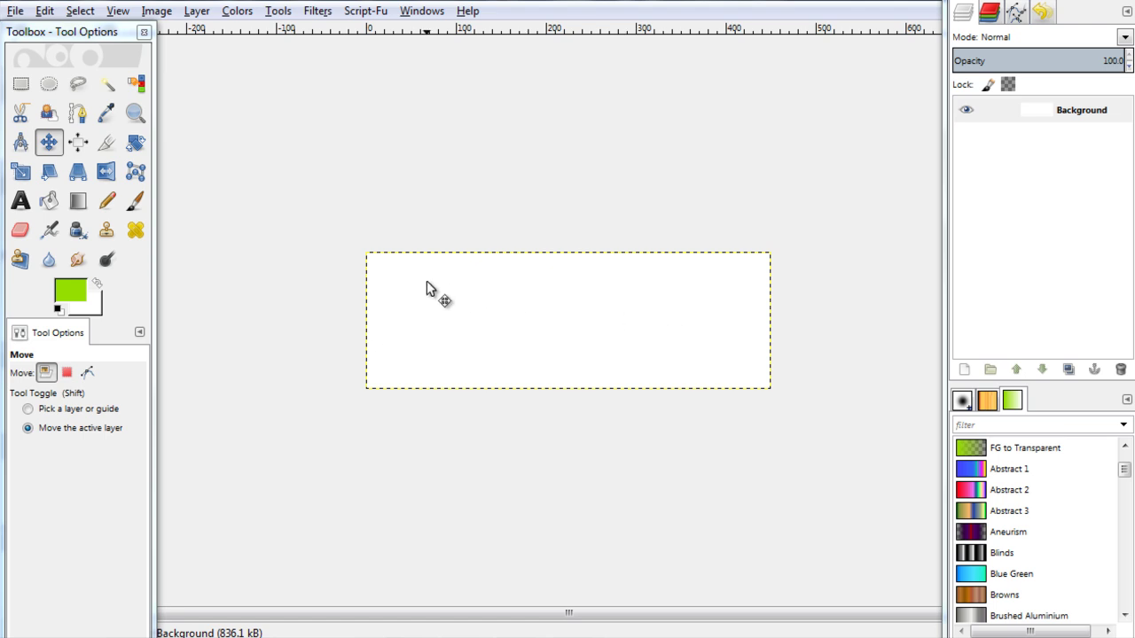
# Add a green text layer reading 'Life' and set its font size to 18.
pyautogui.click(22, 202)
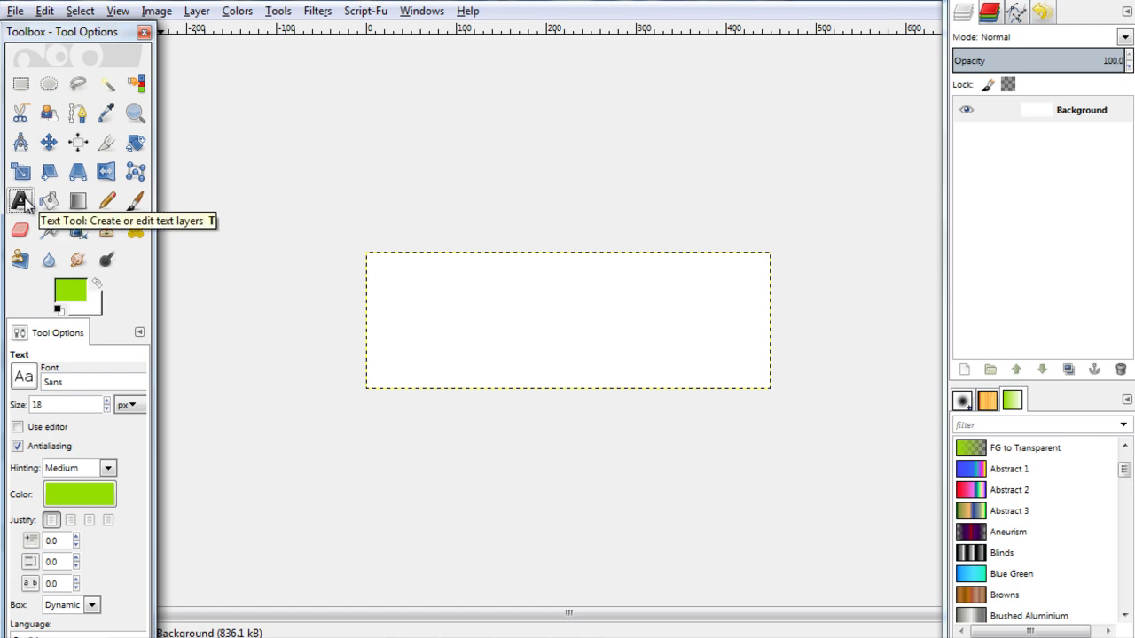
pyautogui.click(431, 306)
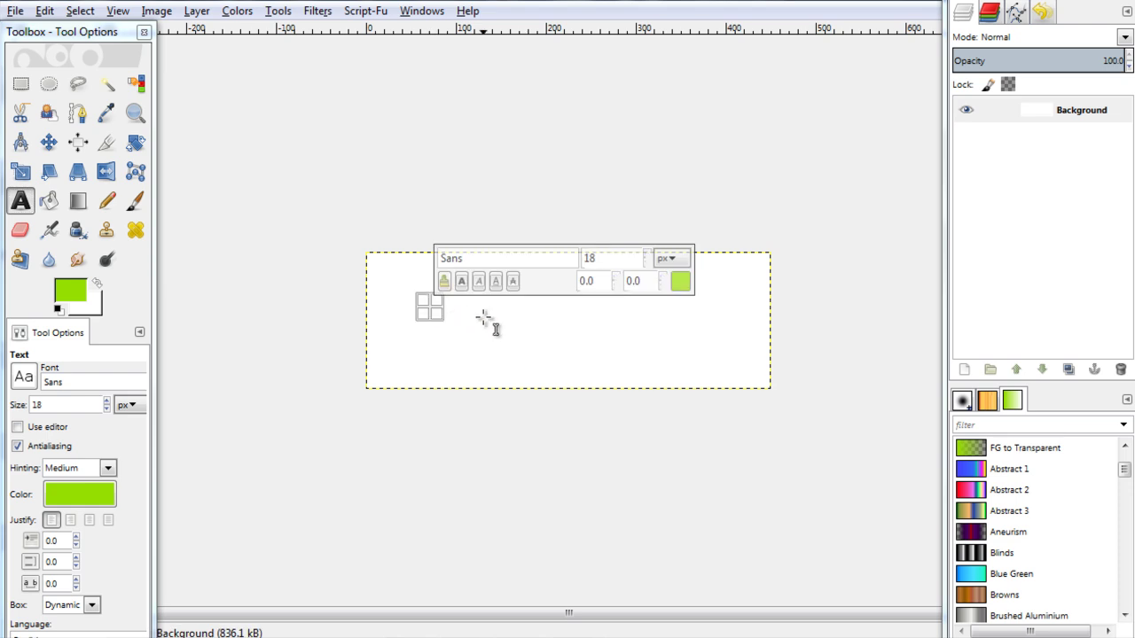
pyautogui.write('Life')
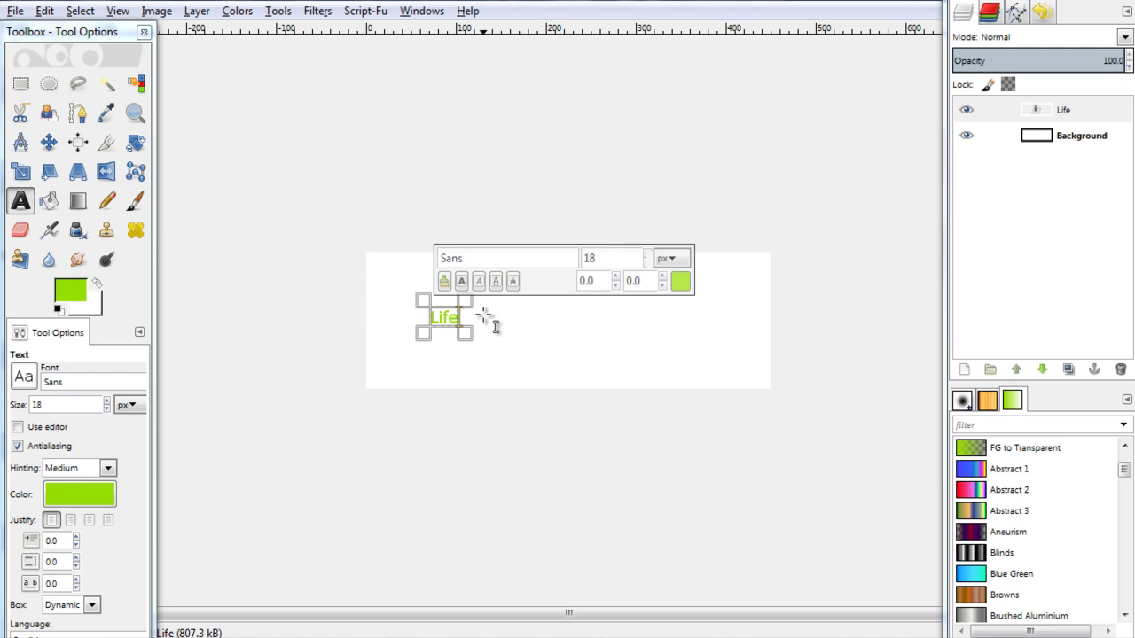
pyautogui.moveTo(459, 316); pyautogui.dragTo(424, 316)
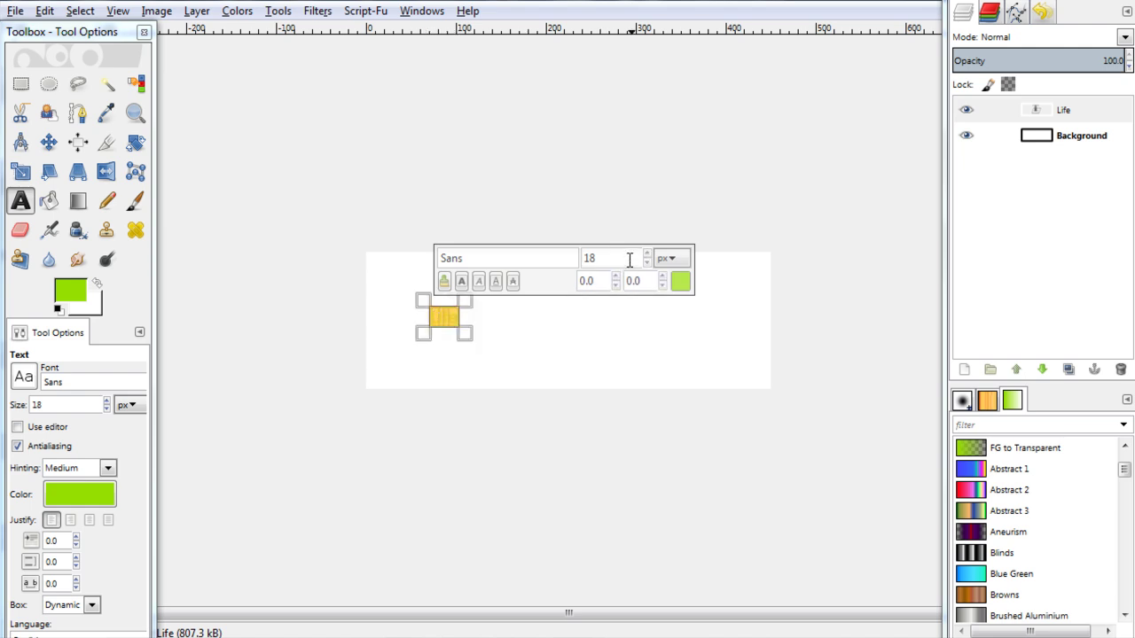
pyautogui.moveTo(594, 258); pyautogui.dragTo(568, 258)
pyautogui.write('1')
pyautogui.write('8')
pyautogui.press('Return')
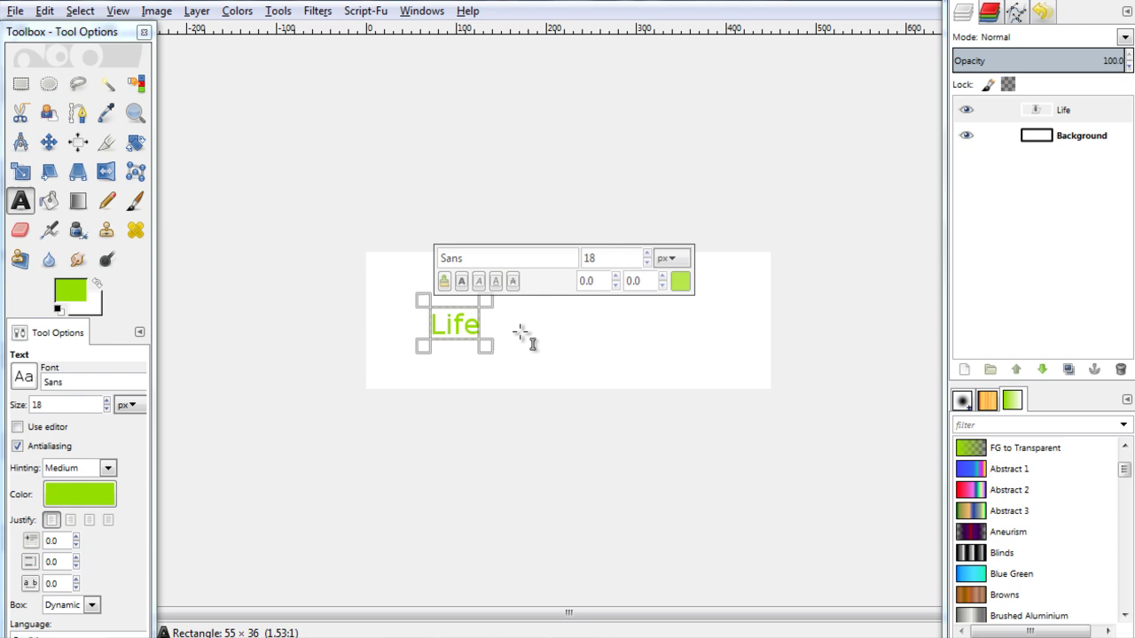
# Nudge 'Life' up and right, then add an 'is' text layer at size 30.
pyautogui.click(48, 141)
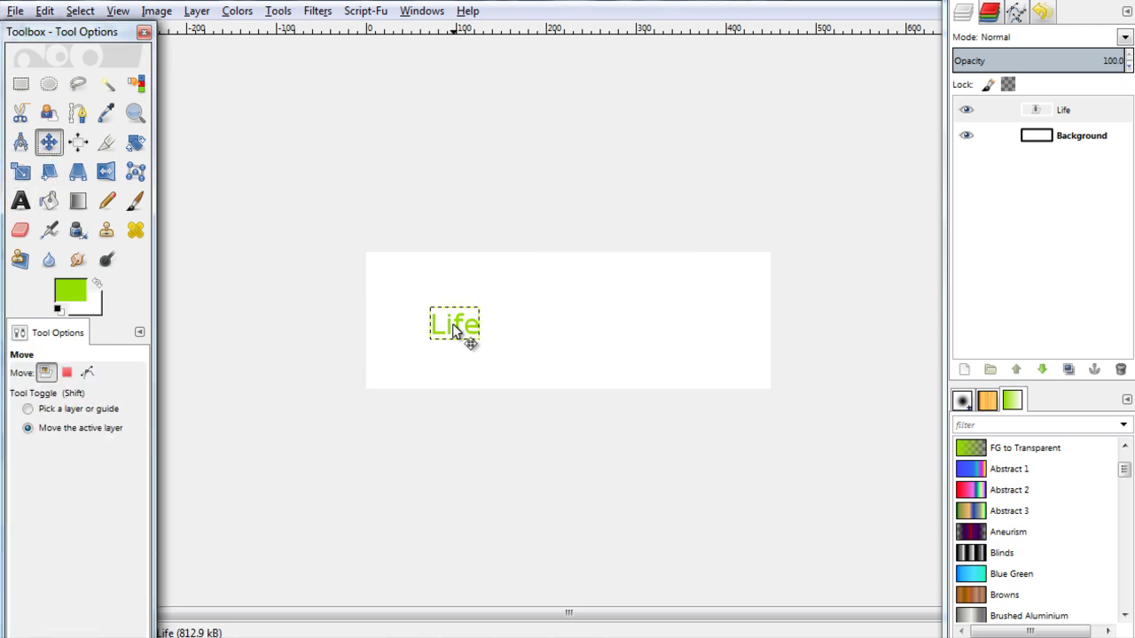
pyautogui.moveTo(448, 322); pyautogui.dragTo(462, 320)
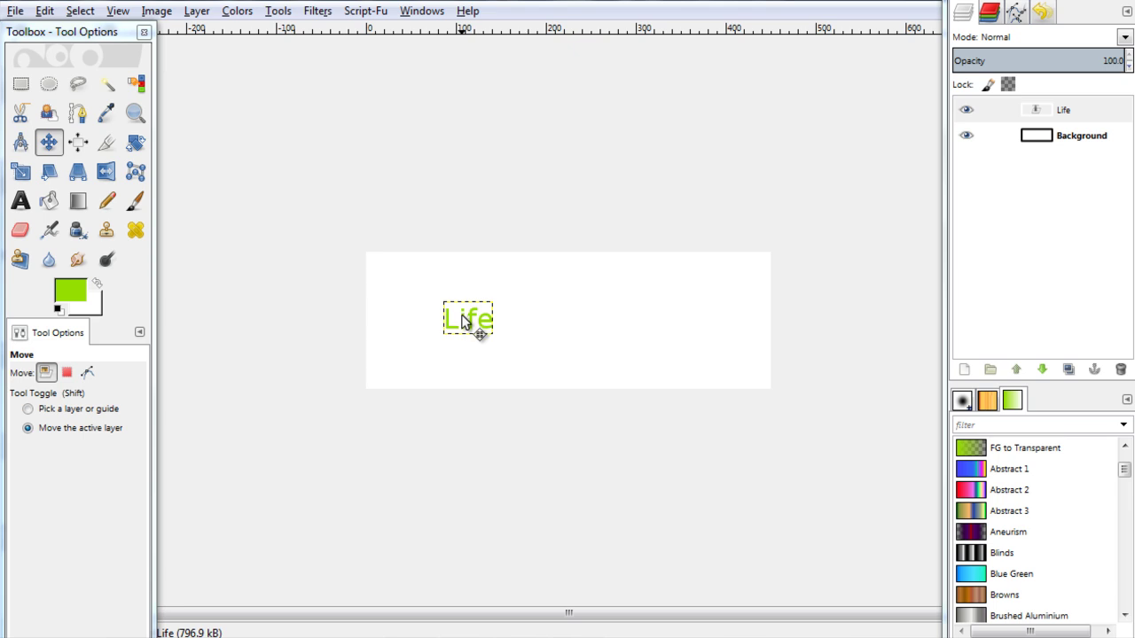
pyautogui.click(20, 202)
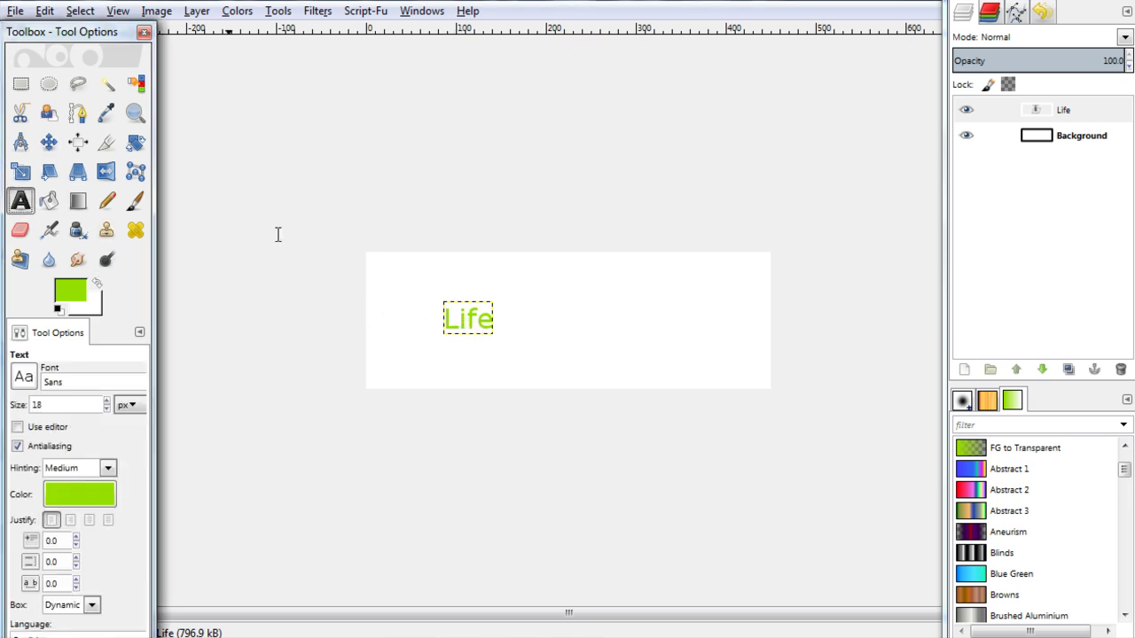
pyautogui.click(516, 314)
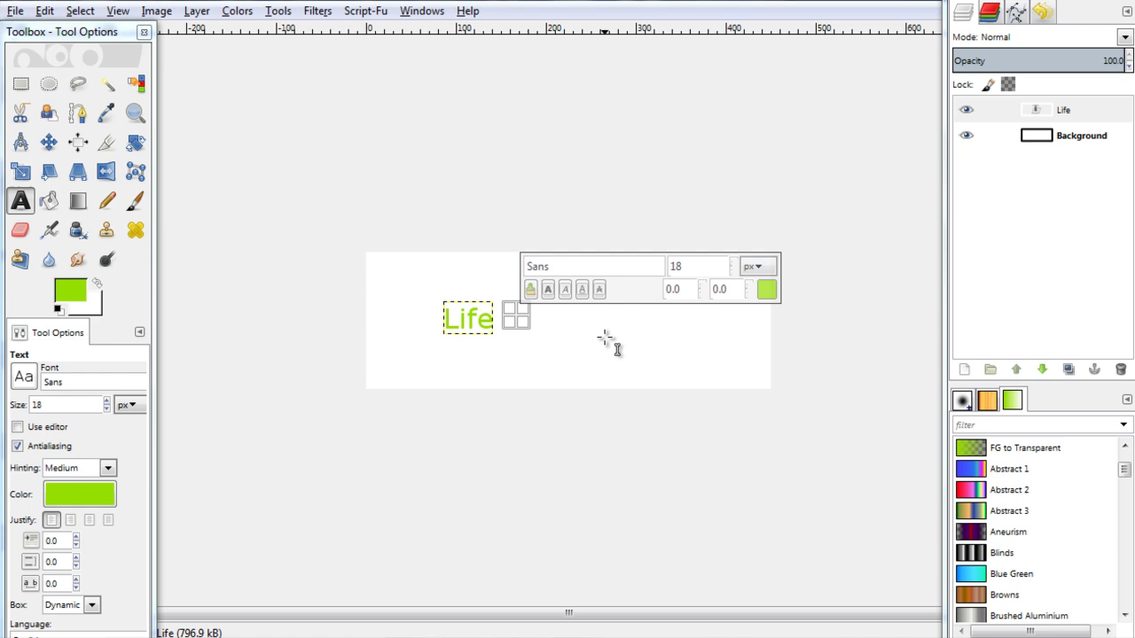
pyautogui.write('is')
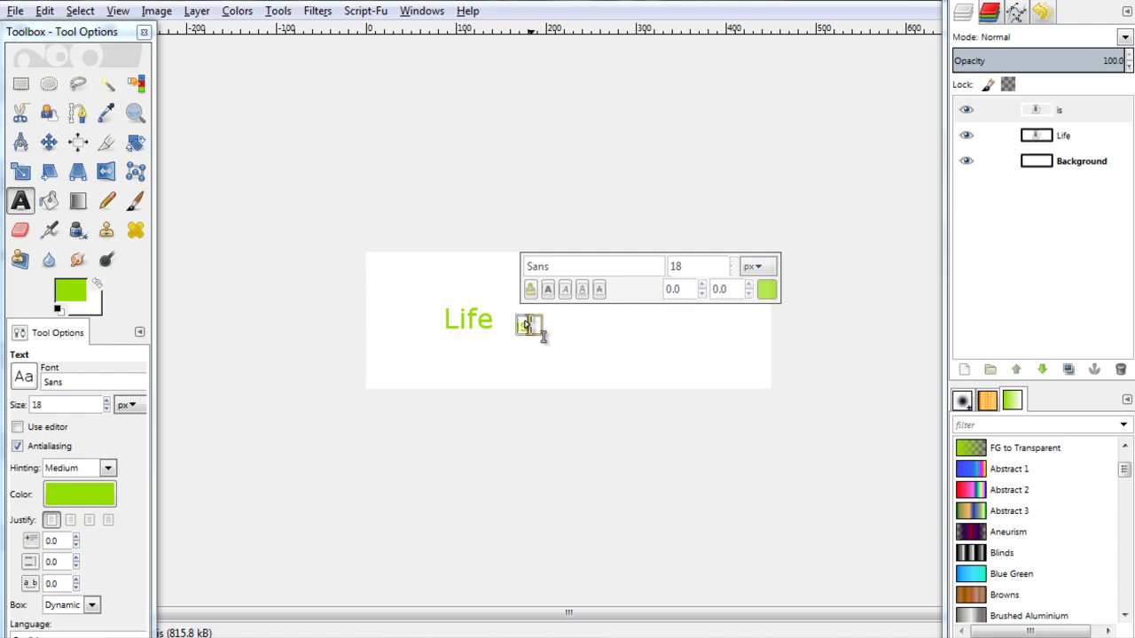
pyautogui.moveTo(529, 326); pyautogui.dragTo(517, 325)
pyautogui.moveTo(694, 264); pyautogui.dragTo(647, 263)
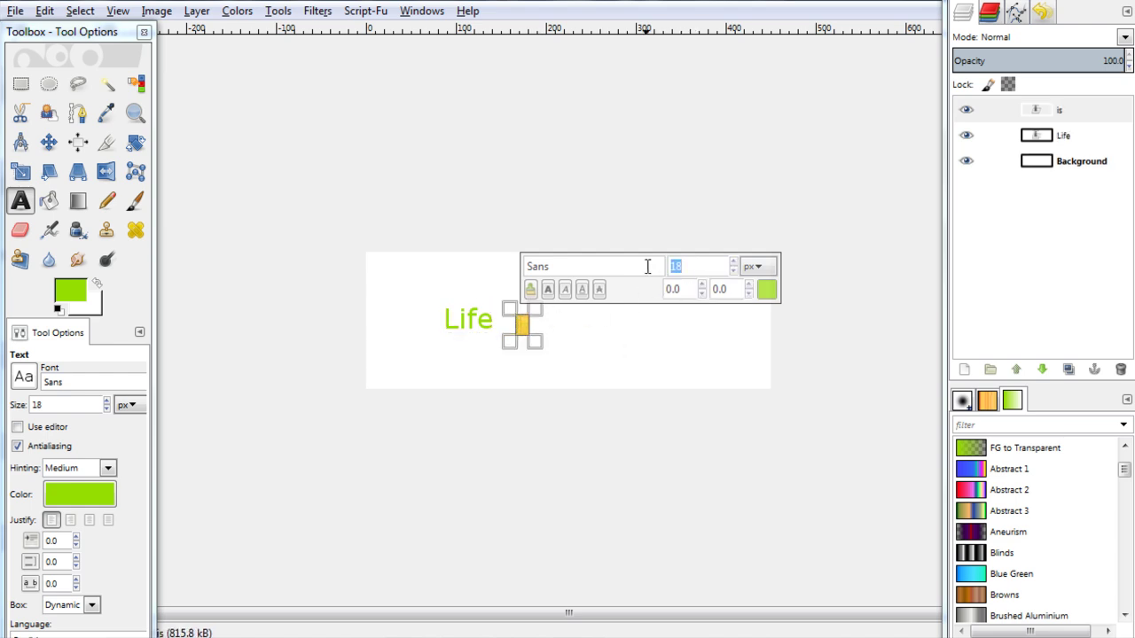
pyautogui.write('30')
pyautogui.press('Return')
# Move 'is' beside 'Life' and nudge it down one pixel.
pyautogui.click(49, 142)
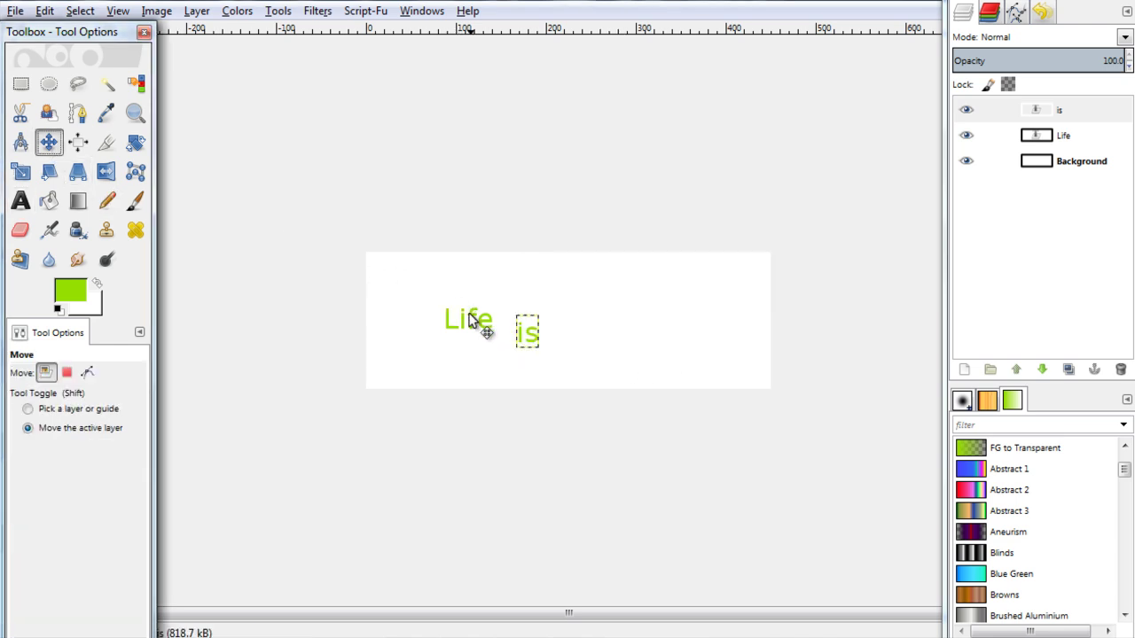
pyautogui.moveTo(529, 342); pyautogui.dragTo(514, 324)
pyautogui.press('Down')
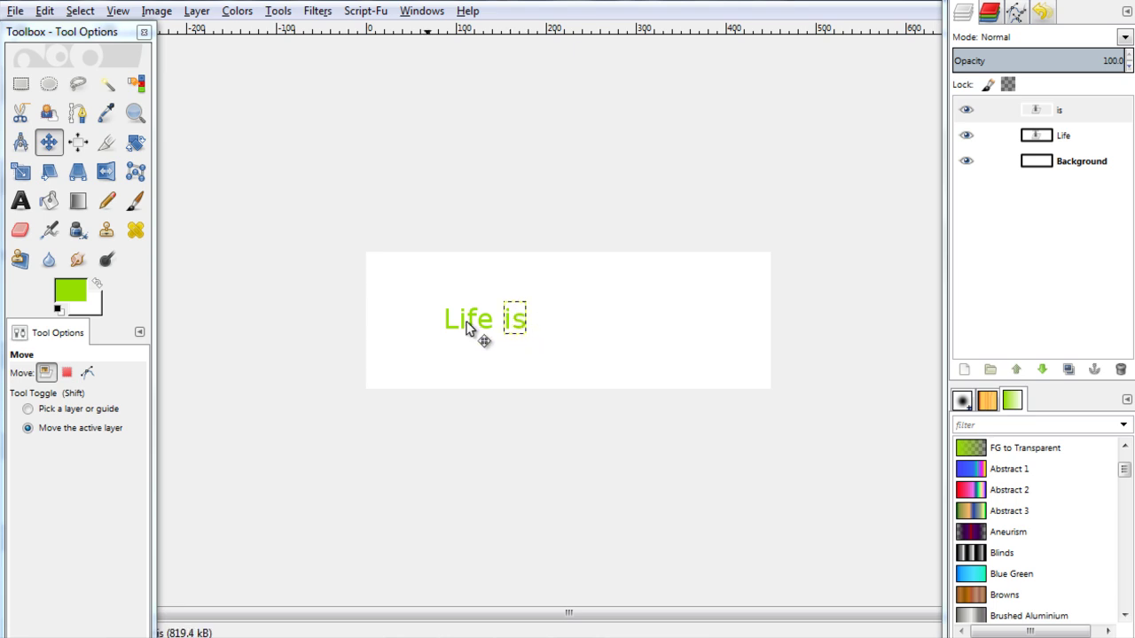
# Add a 'Beautiful' text layer at size 30 coloured red.
pyautogui.press('t')
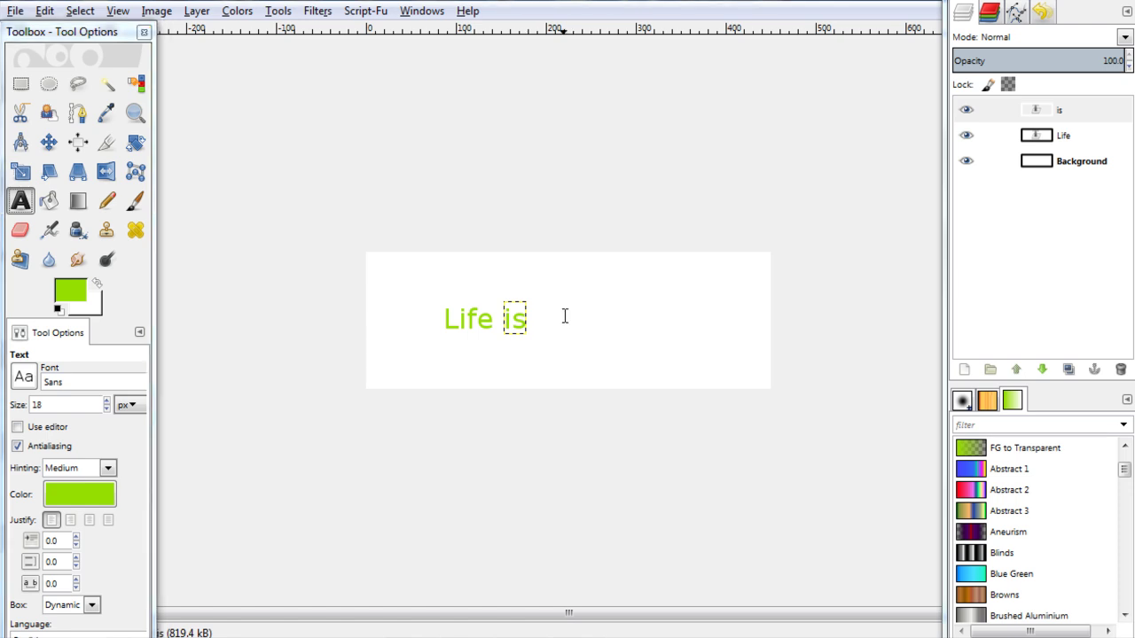
pyautogui.click(551, 306)
pyautogui.write('Be')
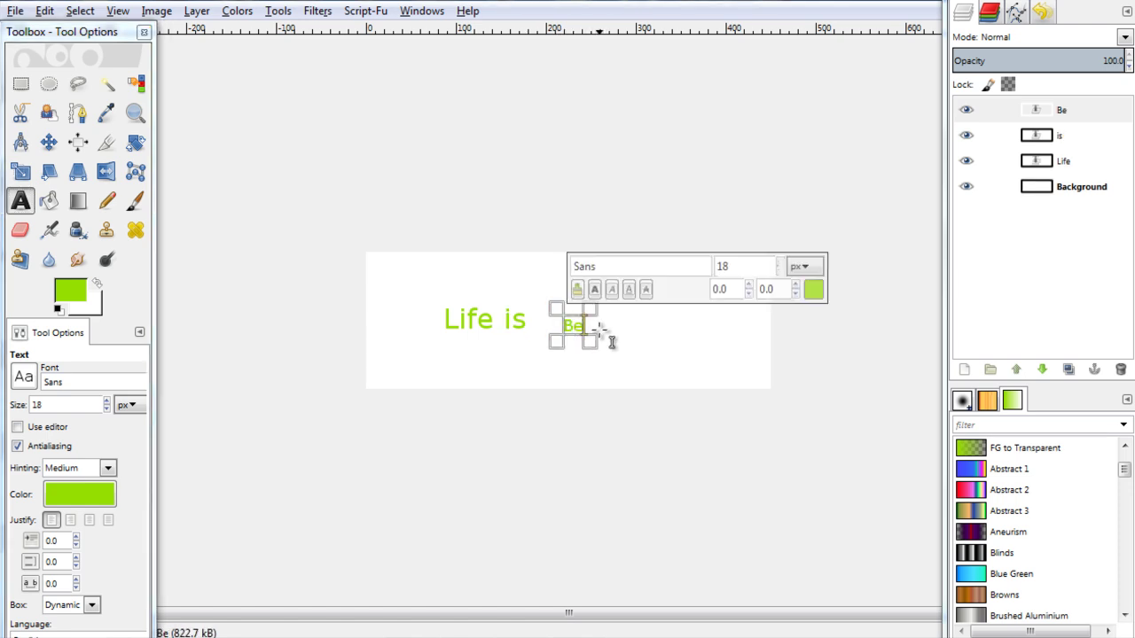
pyautogui.write('autiful')
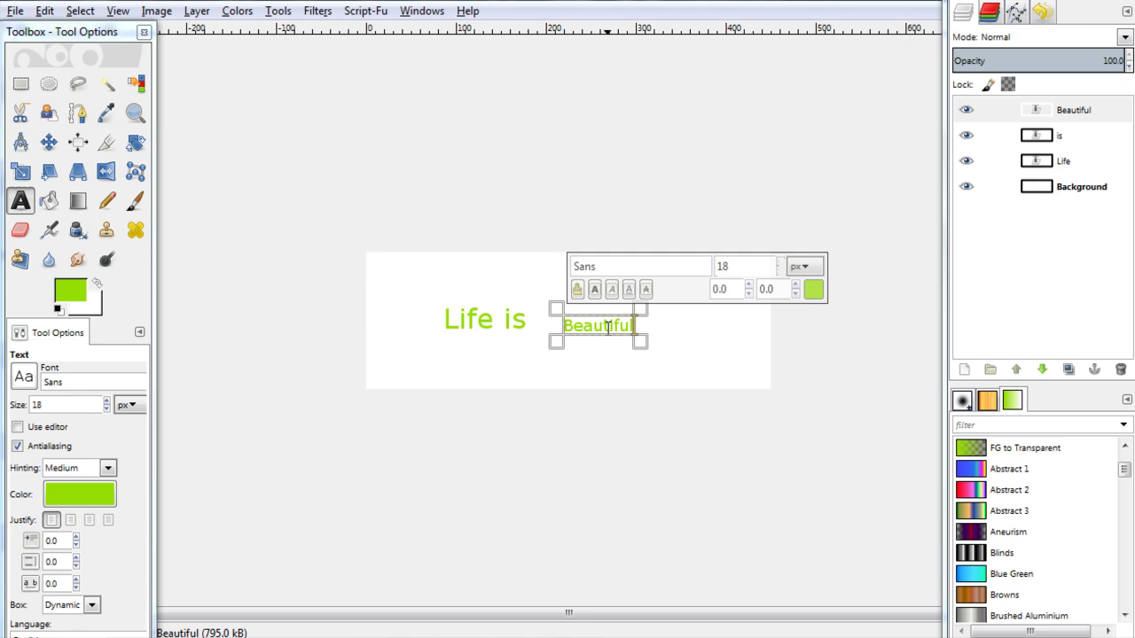
pyautogui.moveTo(633, 326); pyautogui.dragTo(566, 324)
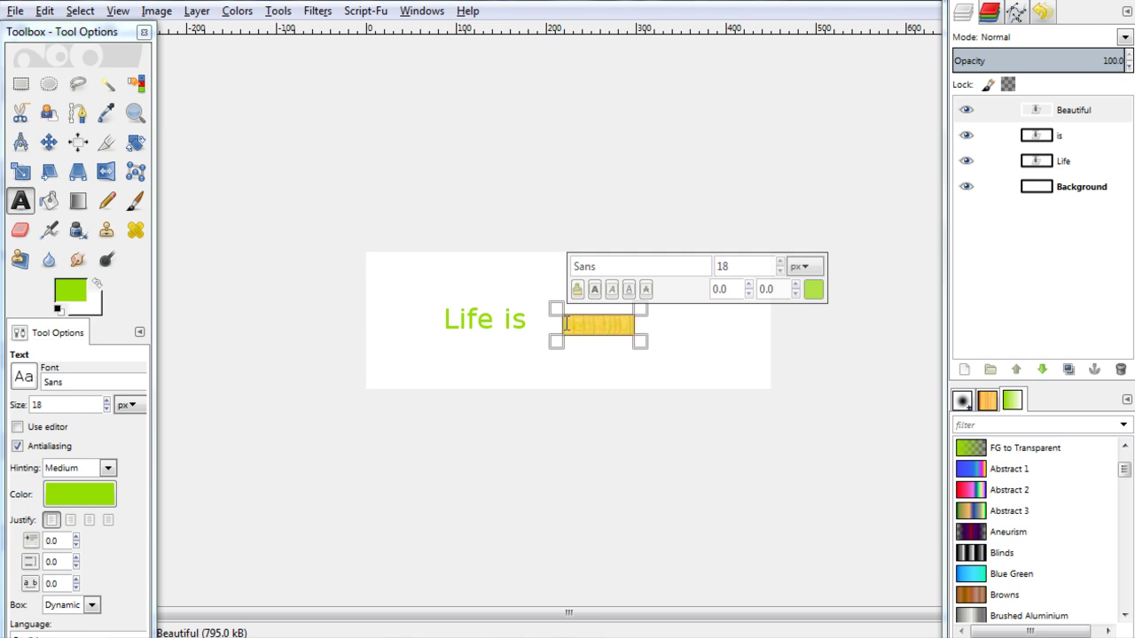
pyautogui.doubleClick(731, 266)
pyautogui.write('30')
pyautogui.click(814, 289)
pyautogui.click(331, 305)
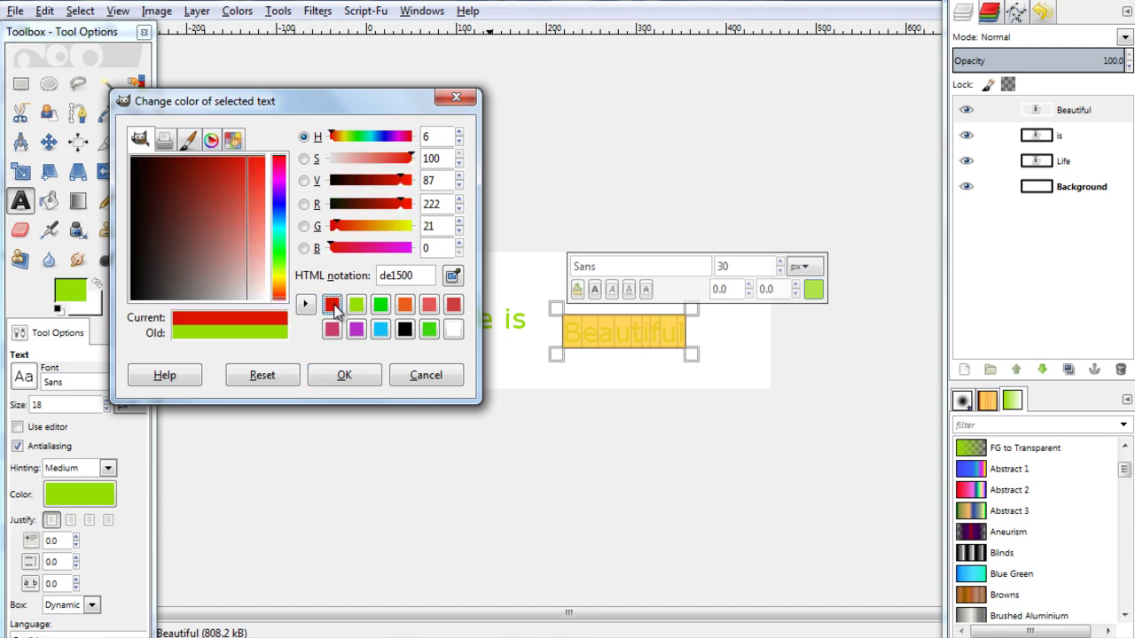
pyautogui.click(361, 376)
# Move 'Beautiful' in line after 'Life is', nudging it two pixels left.
pyautogui.click(49, 142)
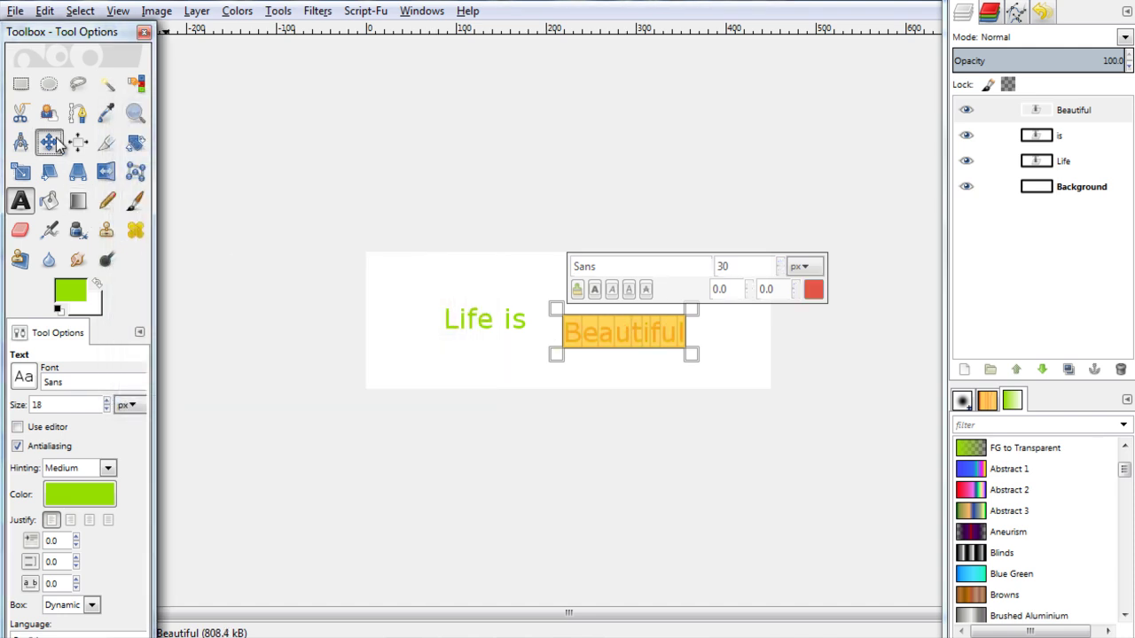
pyautogui.moveTo(575, 338); pyautogui.dragTo(549, 324)
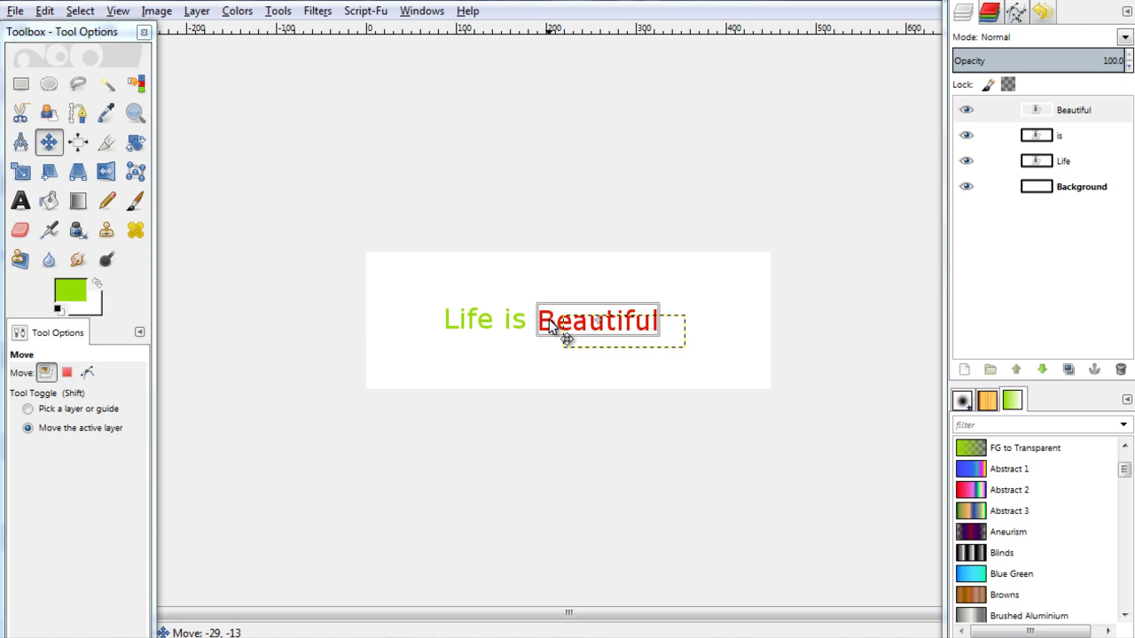
pyautogui.press('Left')
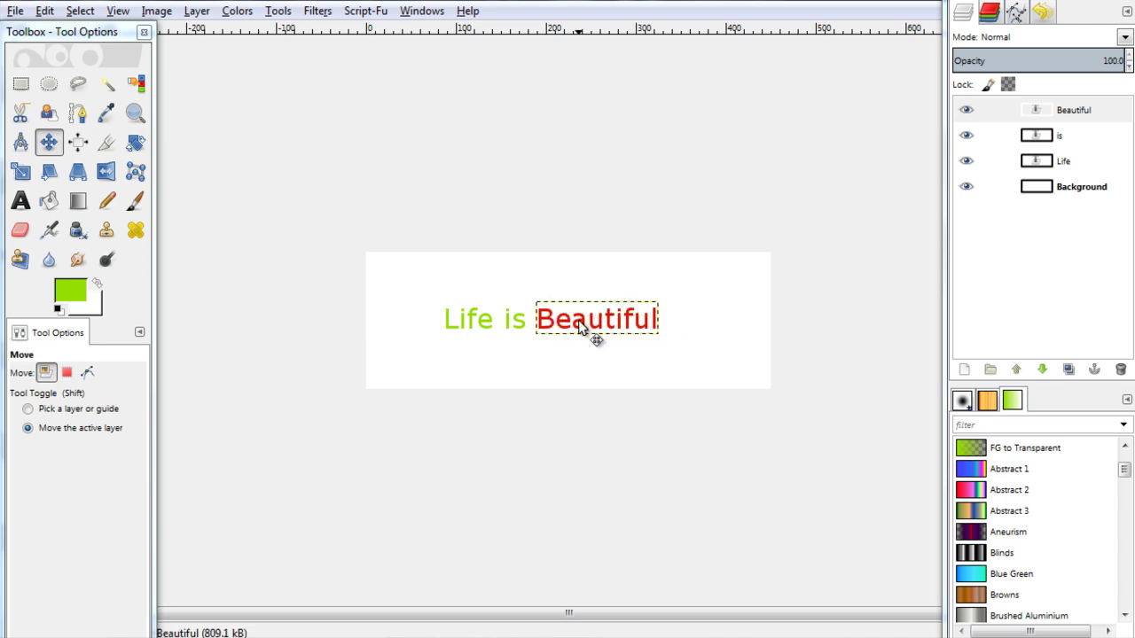
pyautogui.press('Left')
pyautogui.press('Left')
pyautogui.press('Left')
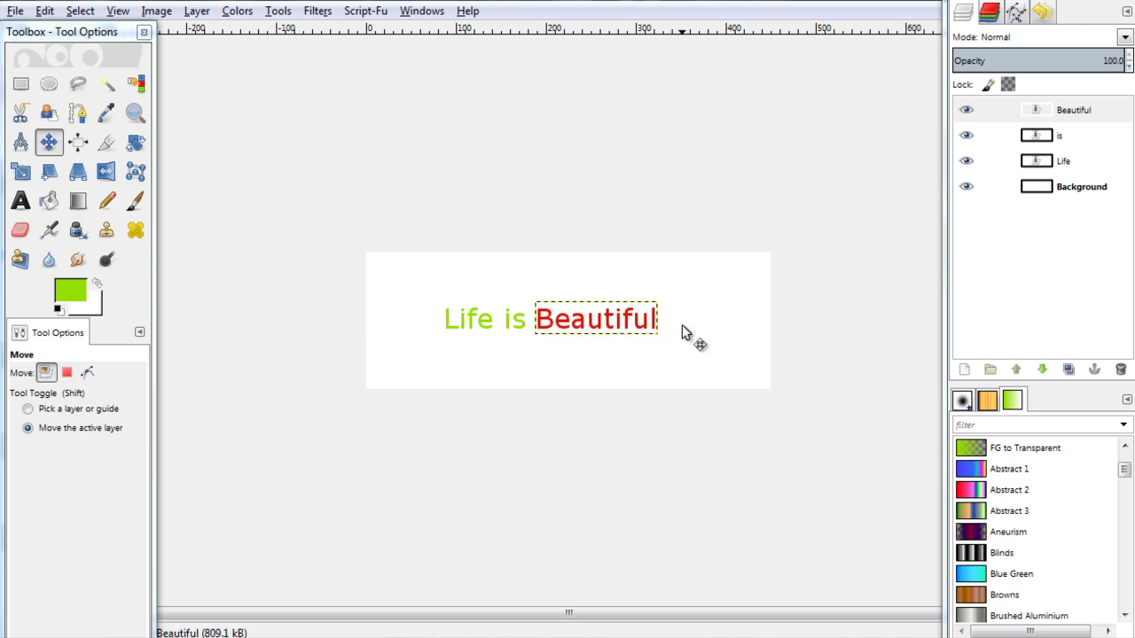
pyautogui.click(317, 11)
pyautogui.moveTo(350, 342)
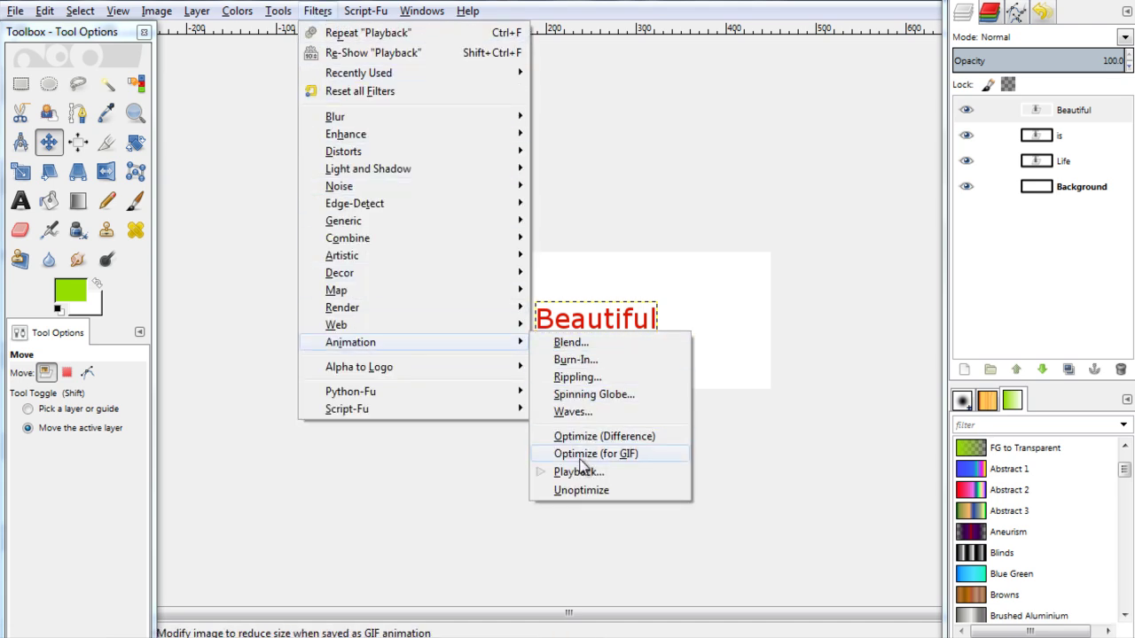
pyautogui.click(579, 472)
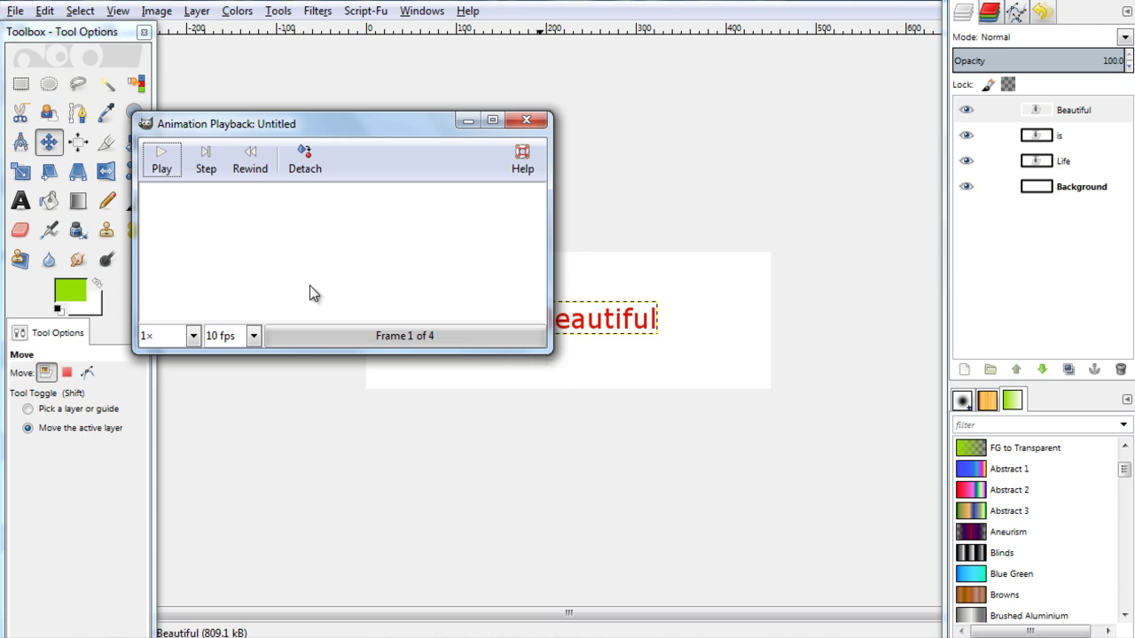
pyautogui.click(158, 165)
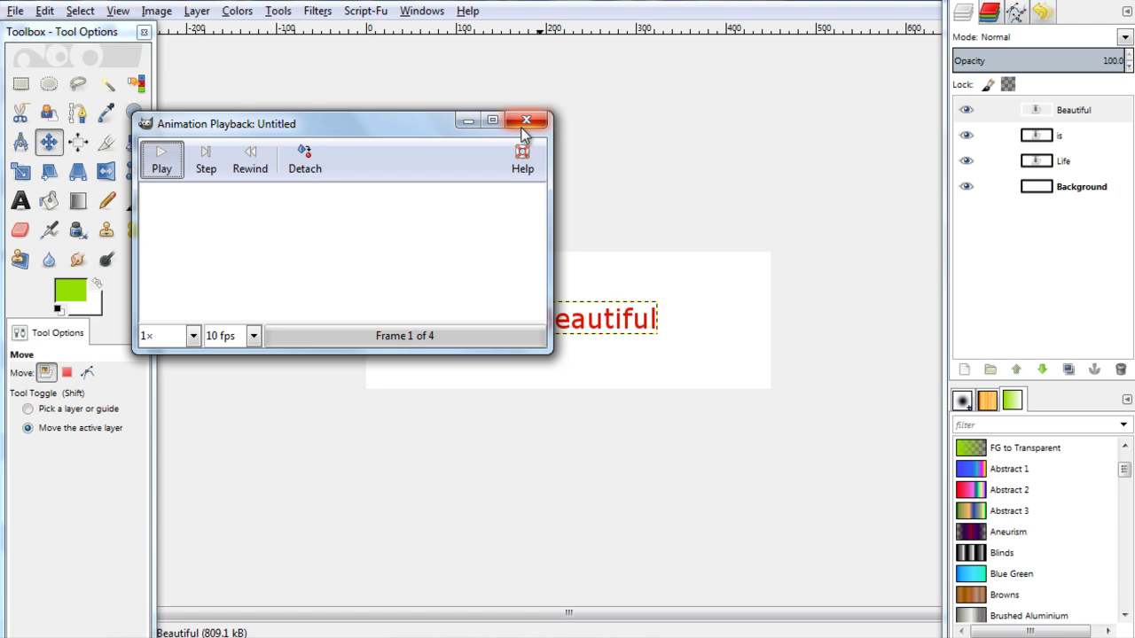
pyautogui.click(525, 122)
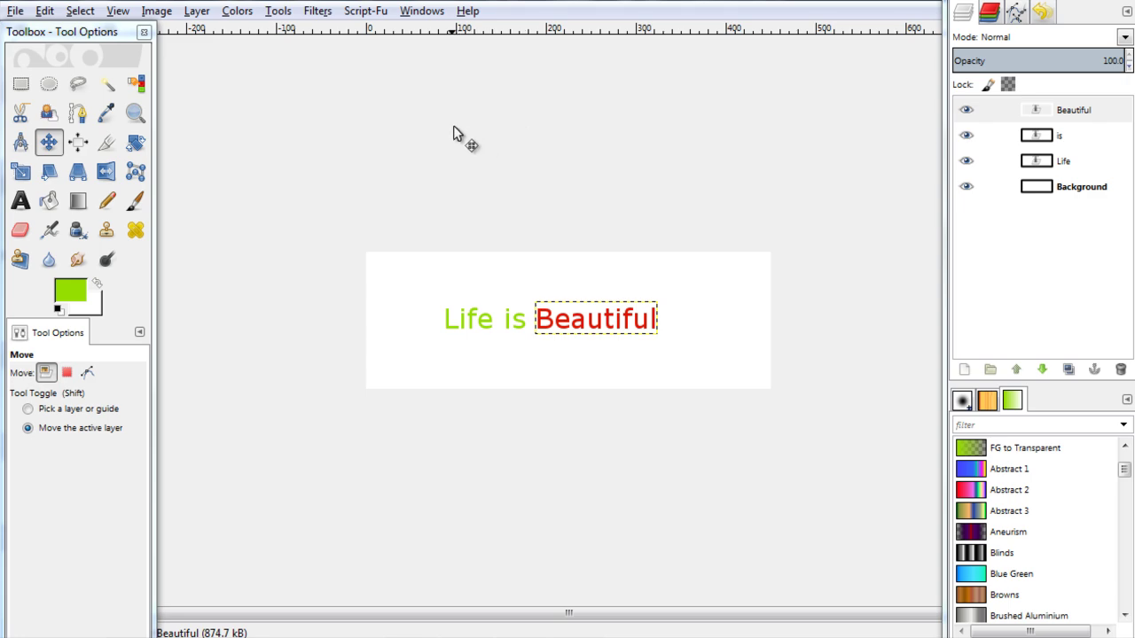
# Export the image under the file name animation.gif.
pyautogui.click(16, 13)
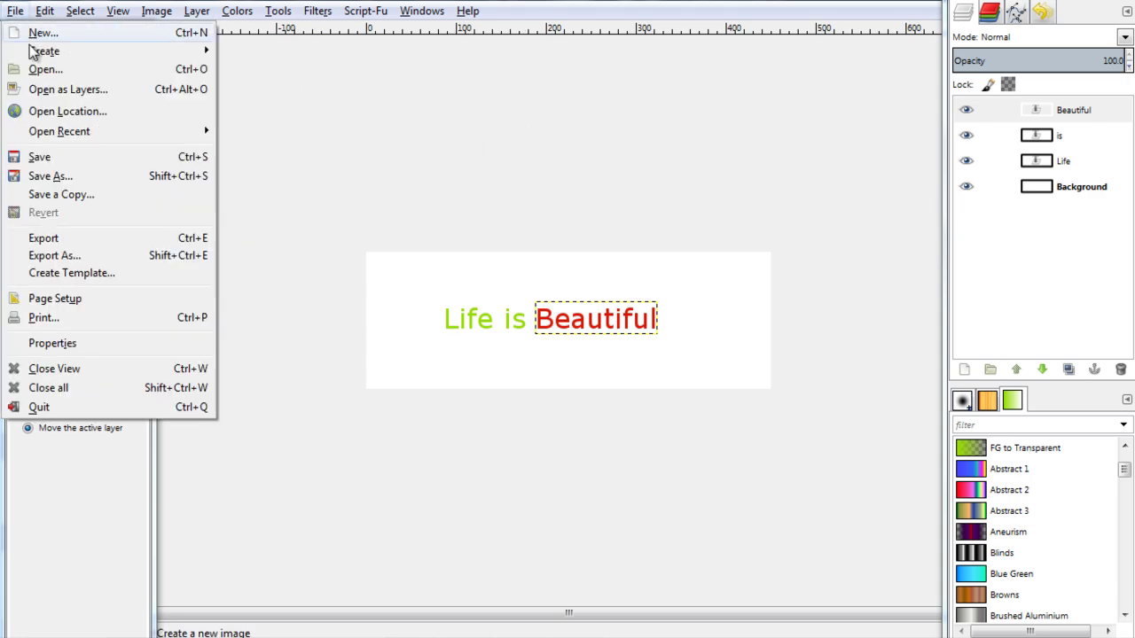
pyautogui.click(84, 256)
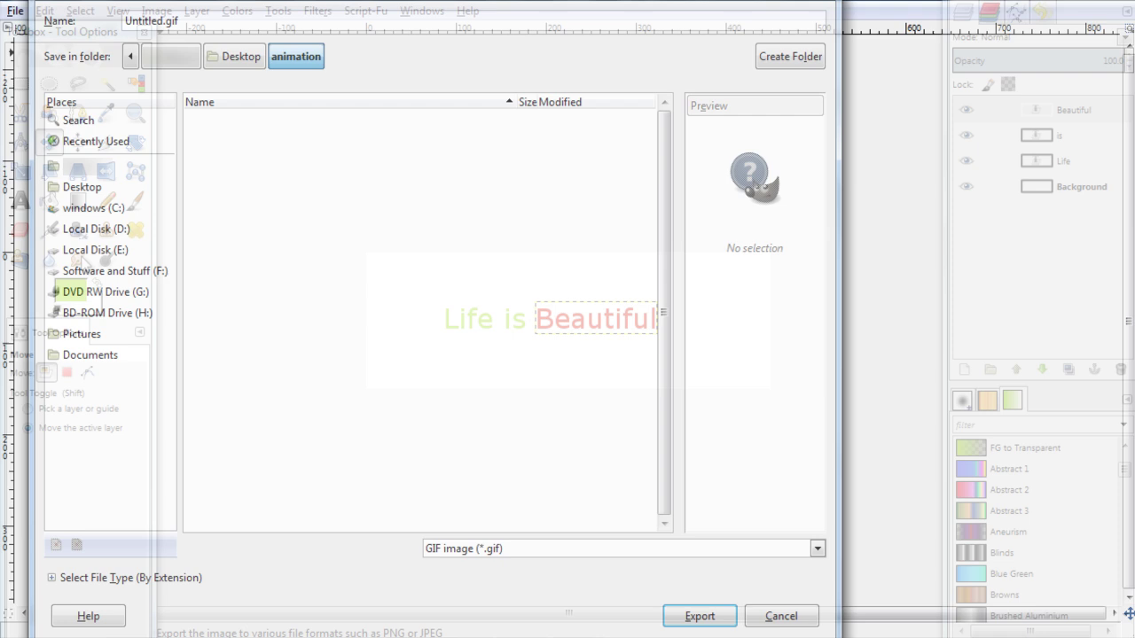
pyautogui.moveTo(125, 21); pyautogui.dragTo(170, 20)
pyautogui.write('an')
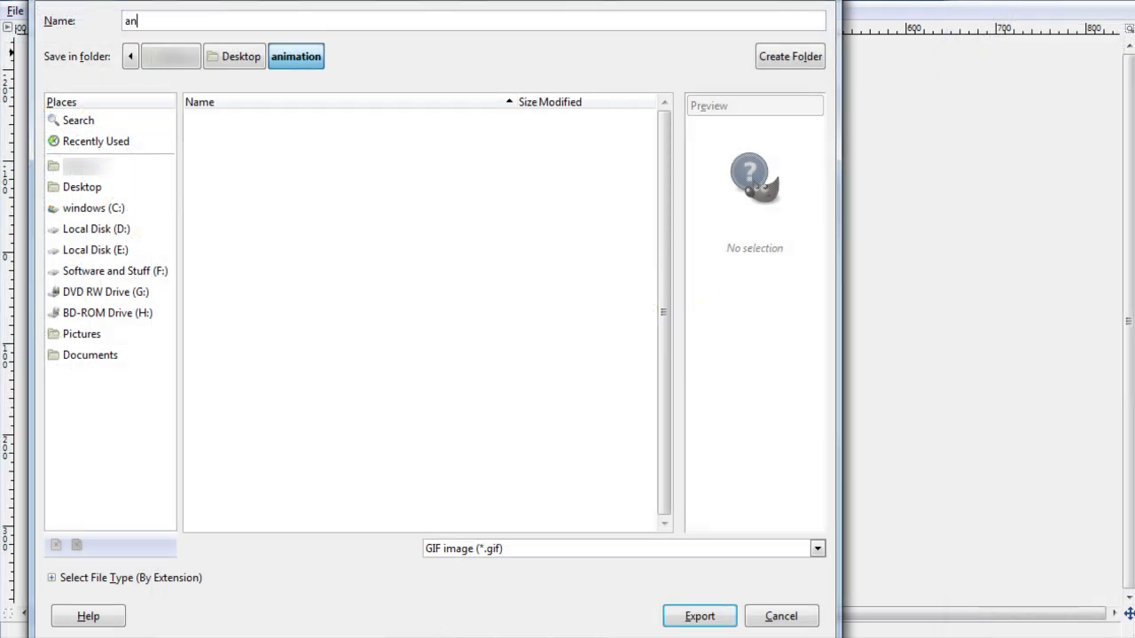
pyautogui.write('imation.gif')
pyautogui.click(725, 618)
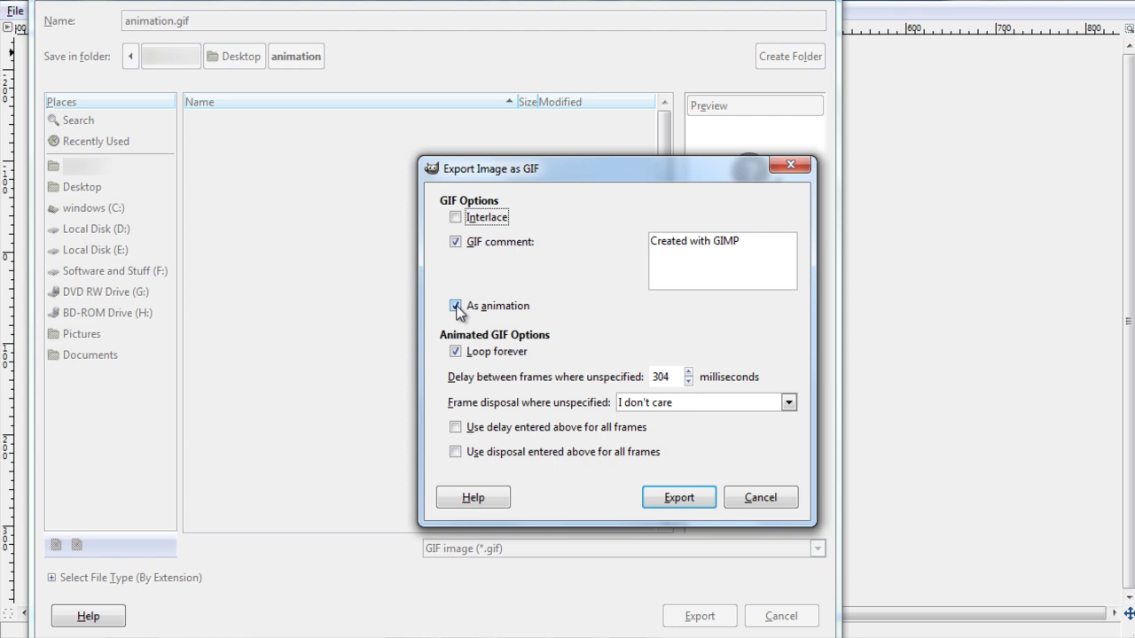
# Export the layers as a looping animation with a 354 ms frame delay.
pyautogui.click(454, 307)
pyautogui.click(455, 308)
pyautogui.click(688, 382)
pyautogui.click(688, 382)
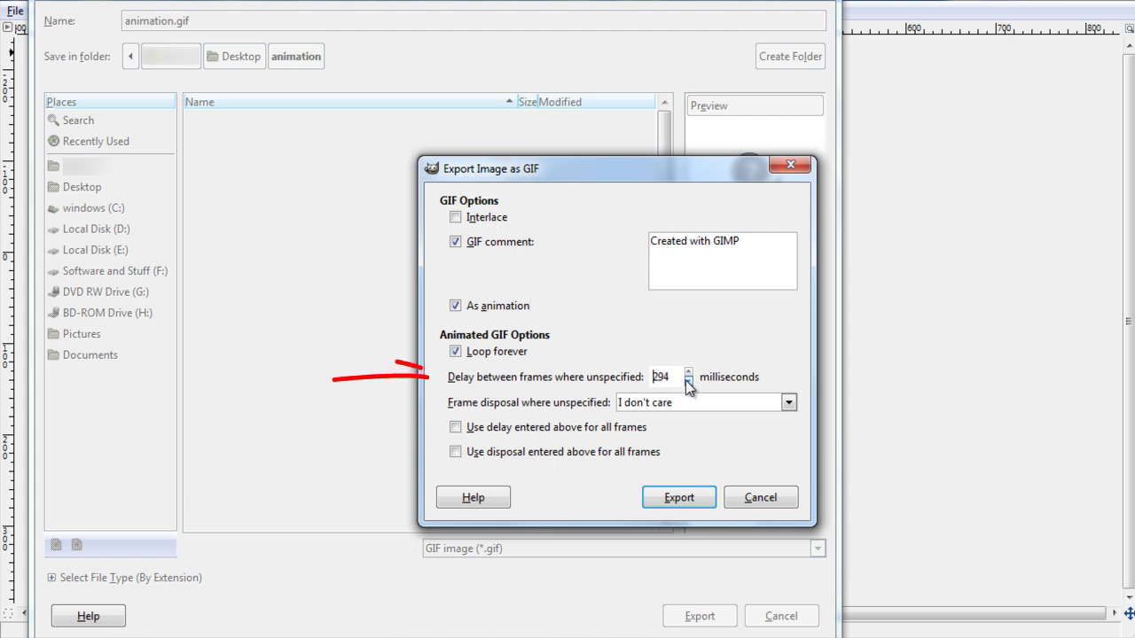
pyautogui.click(688, 372)
pyautogui.click(688, 372)
pyautogui.click(688, 372)
pyautogui.click(688, 373)
pyautogui.click(688, 372)
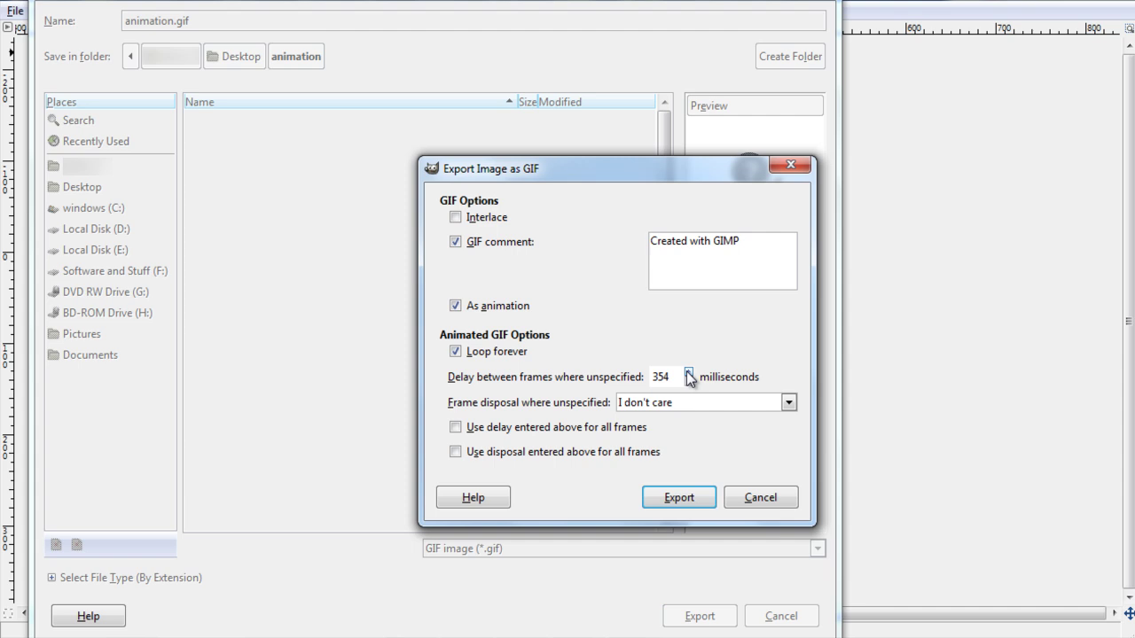
pyautogui.click(682, 501)
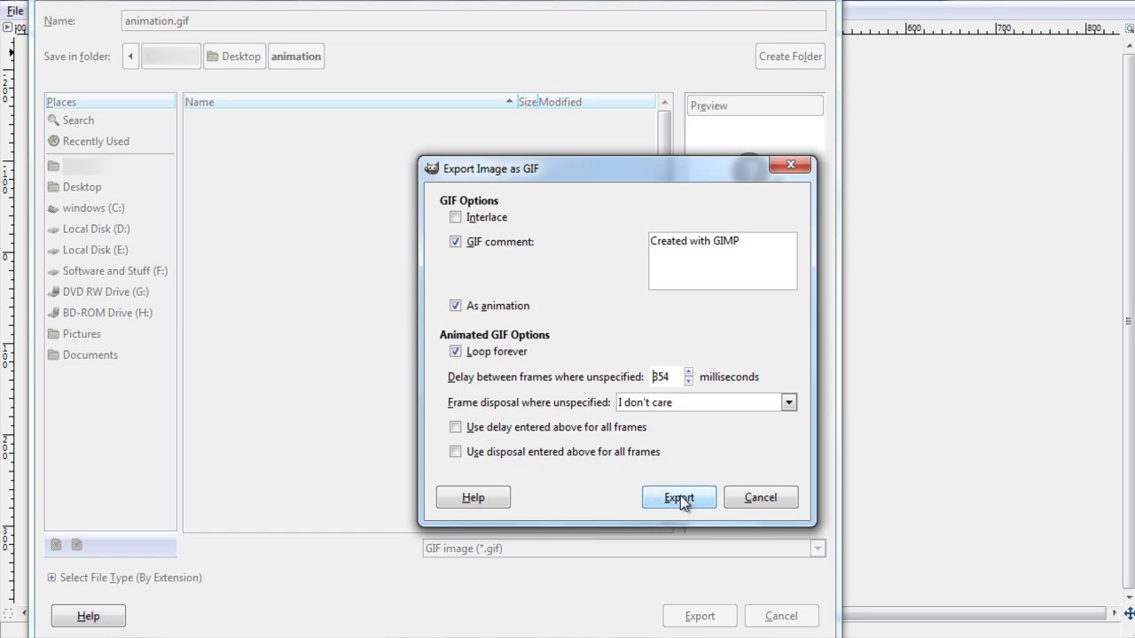